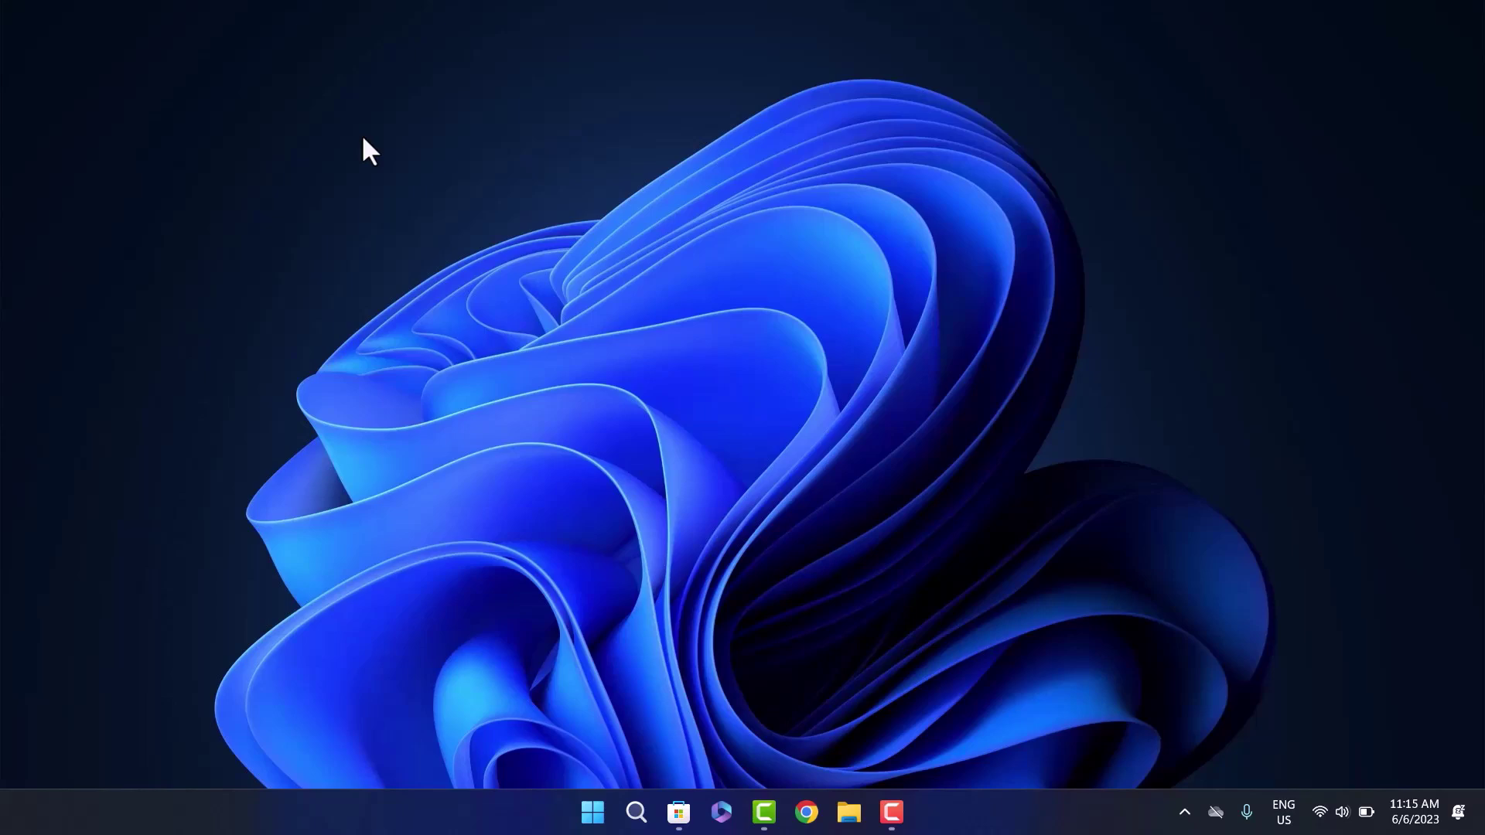
Close the open Store window, then relaunch Microsoft Store by searching 'micr' from Start.
click(679, 812)
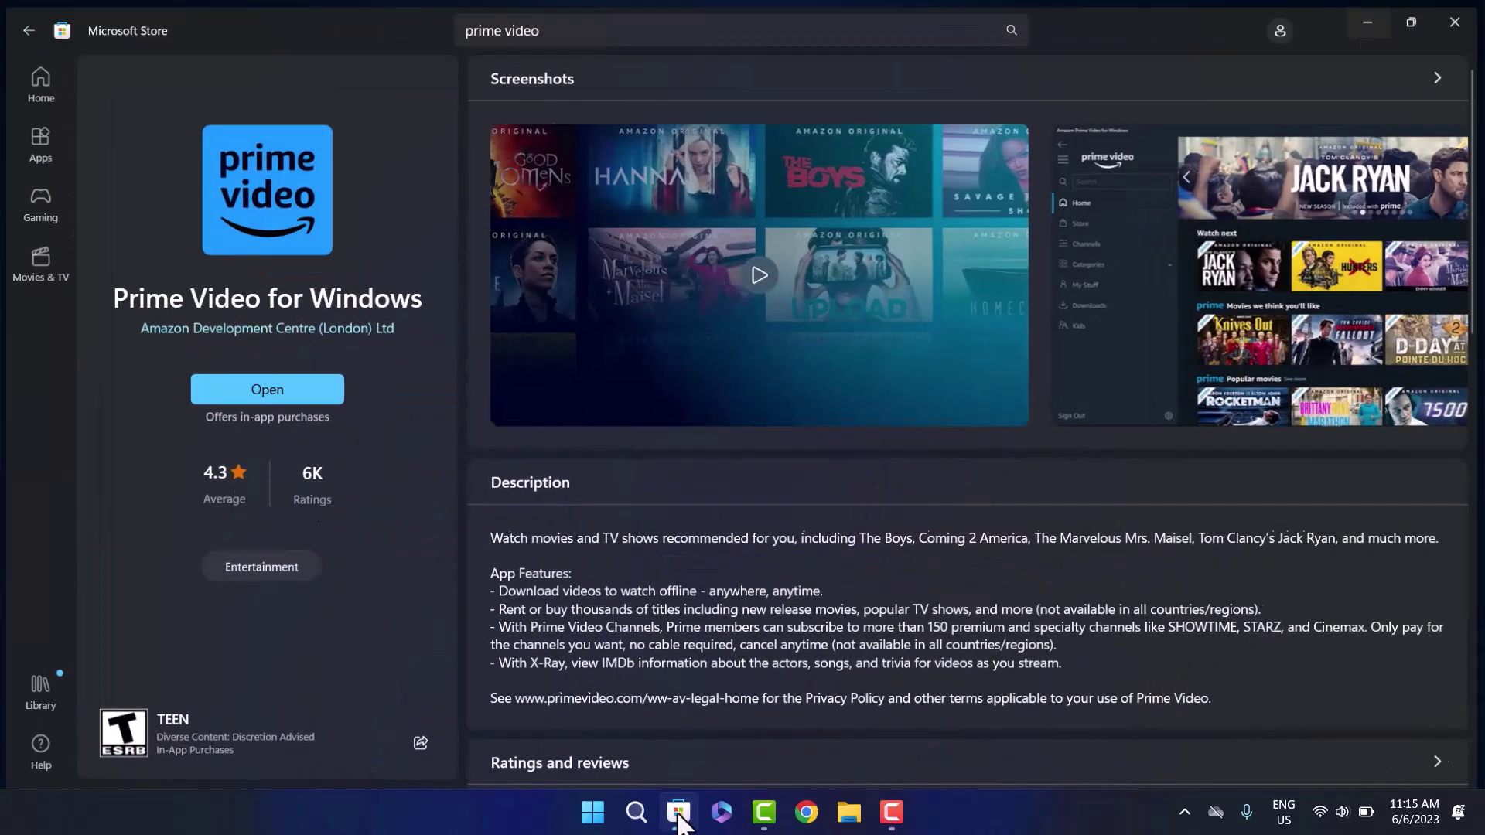
click(1462, 14)
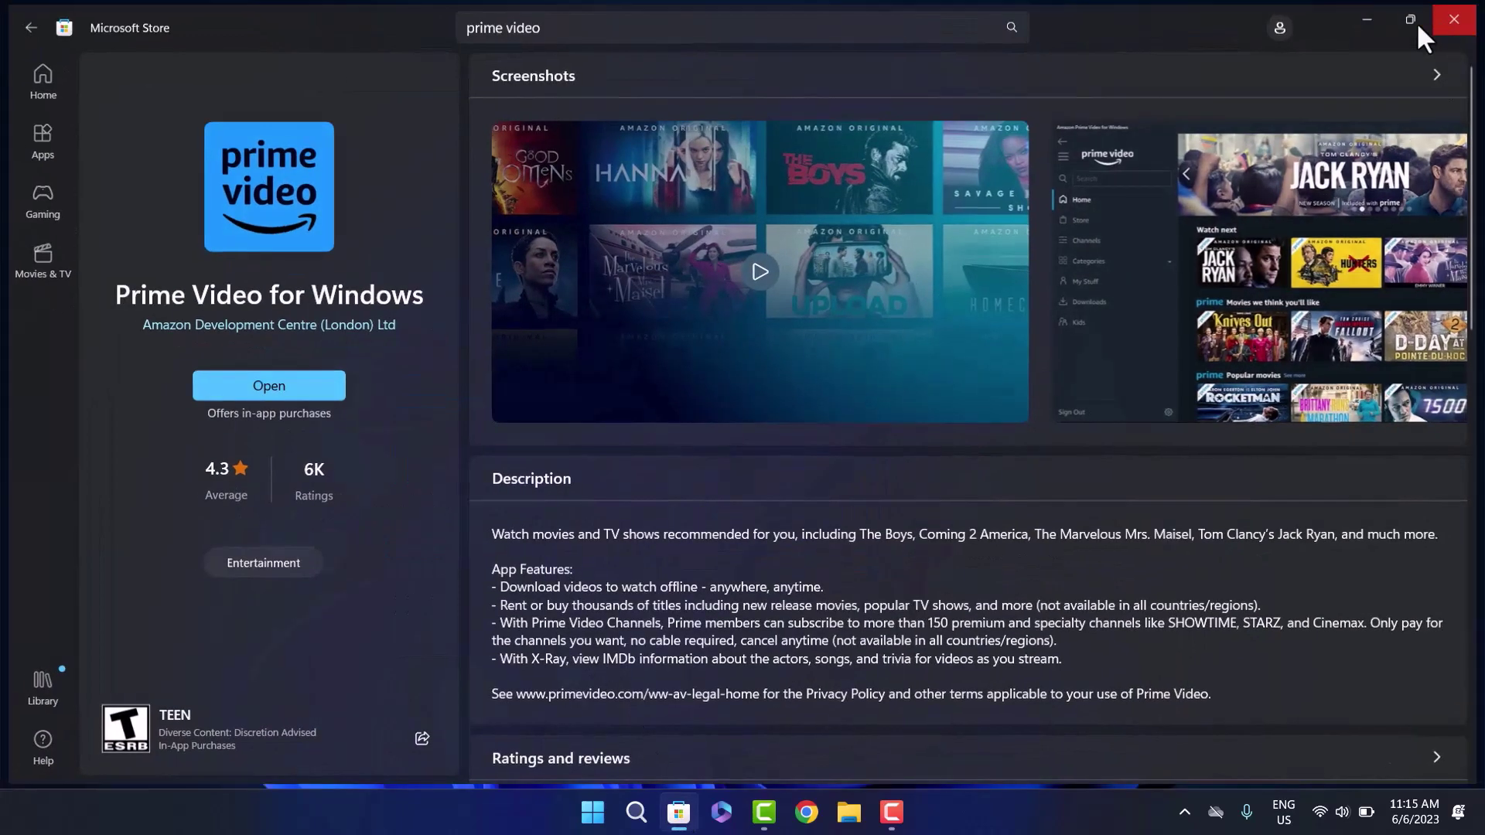
click(592, 813)
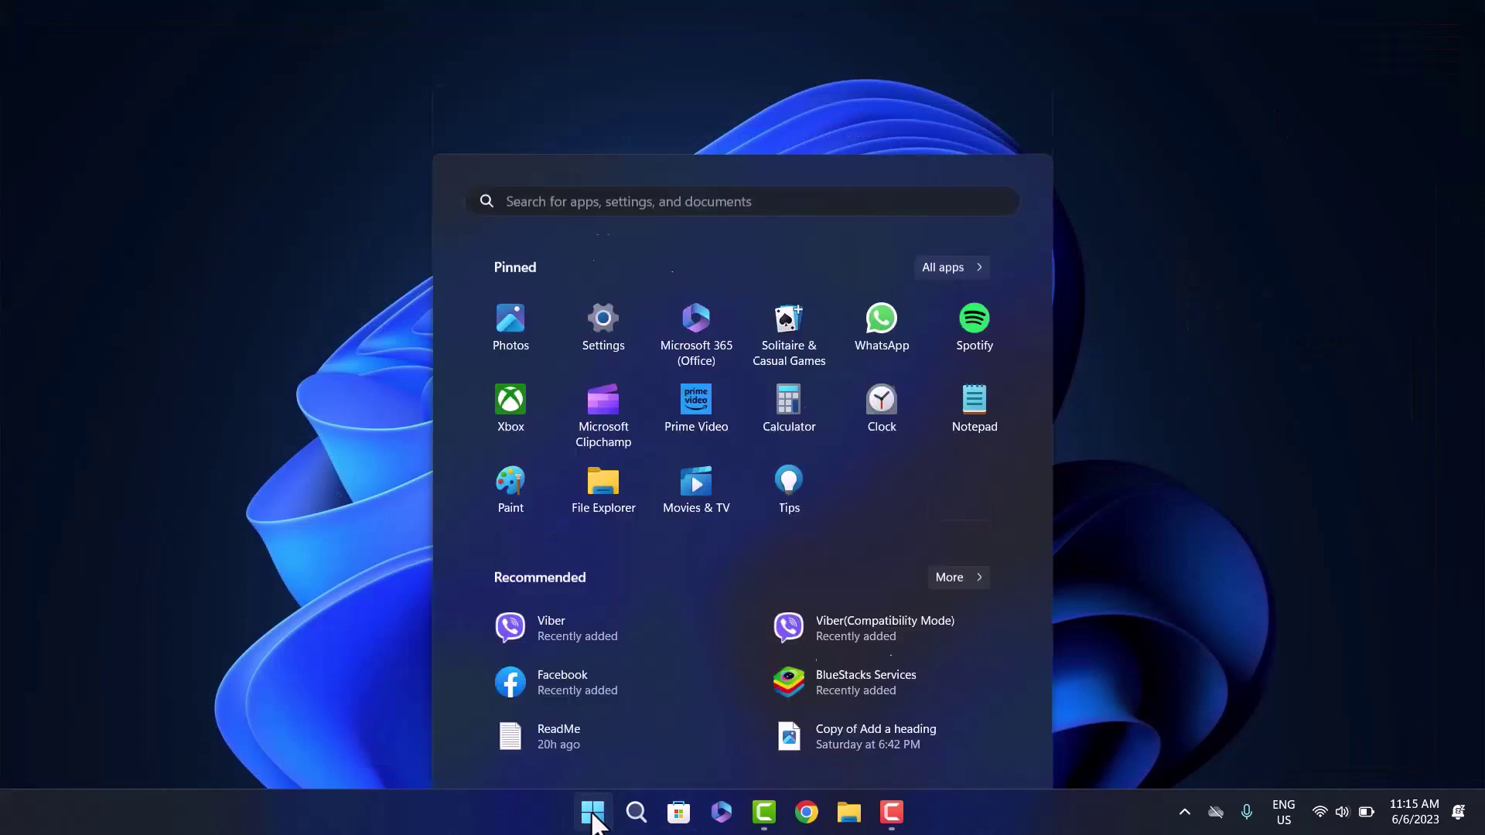
click(645, 123)
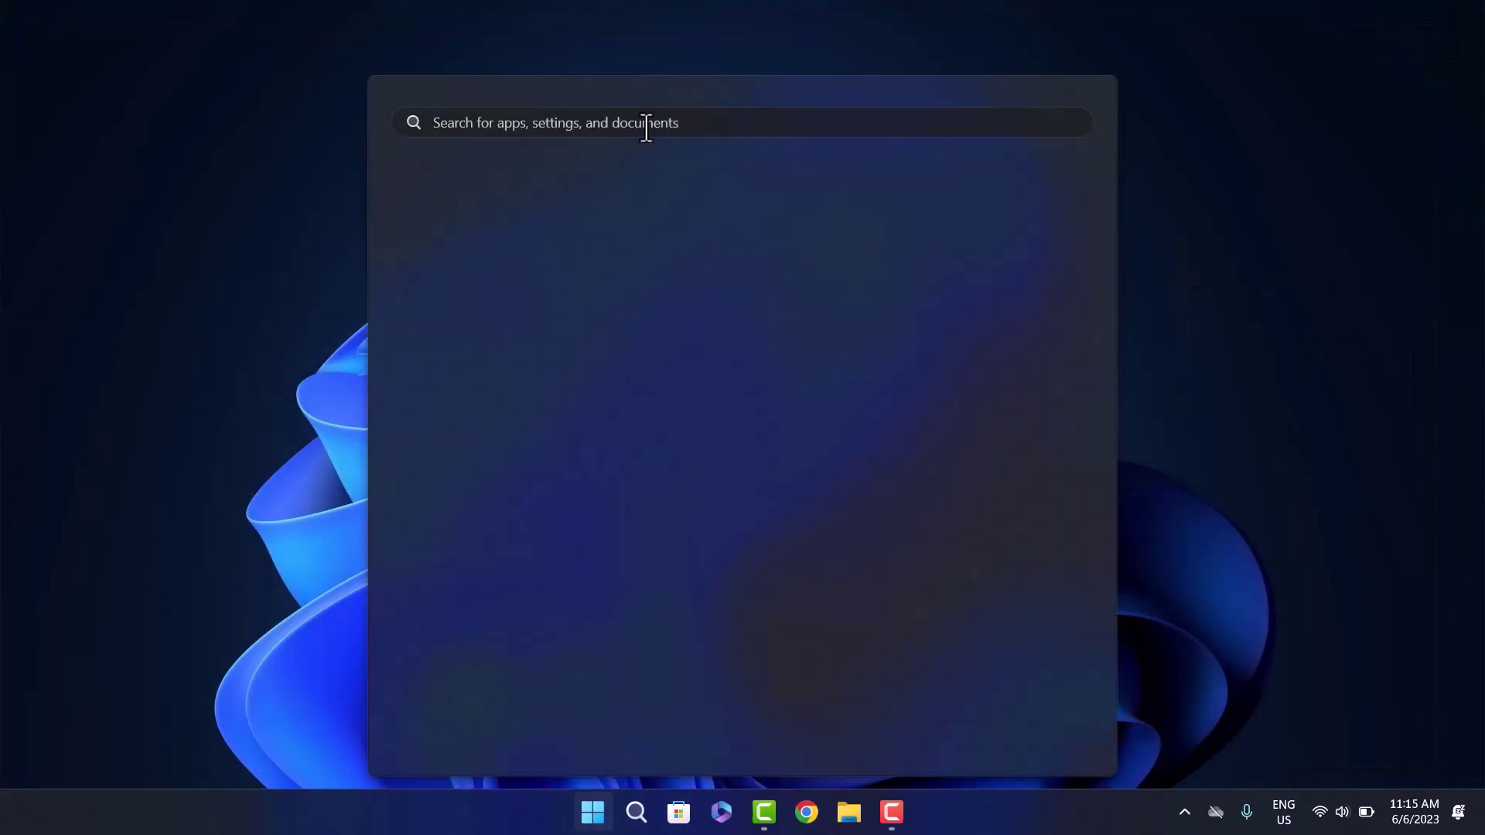
text(mi)
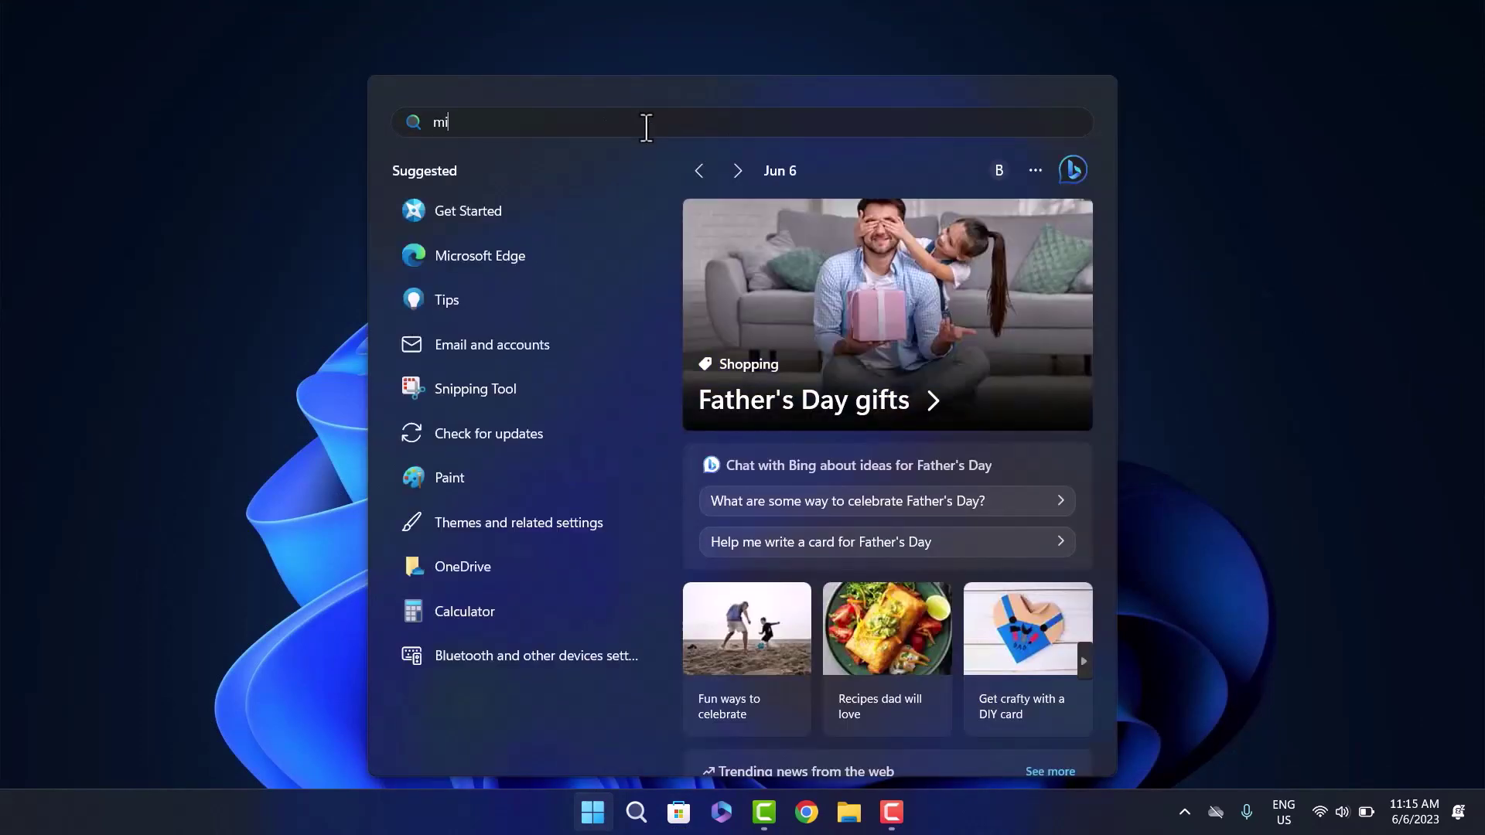
text(cr)
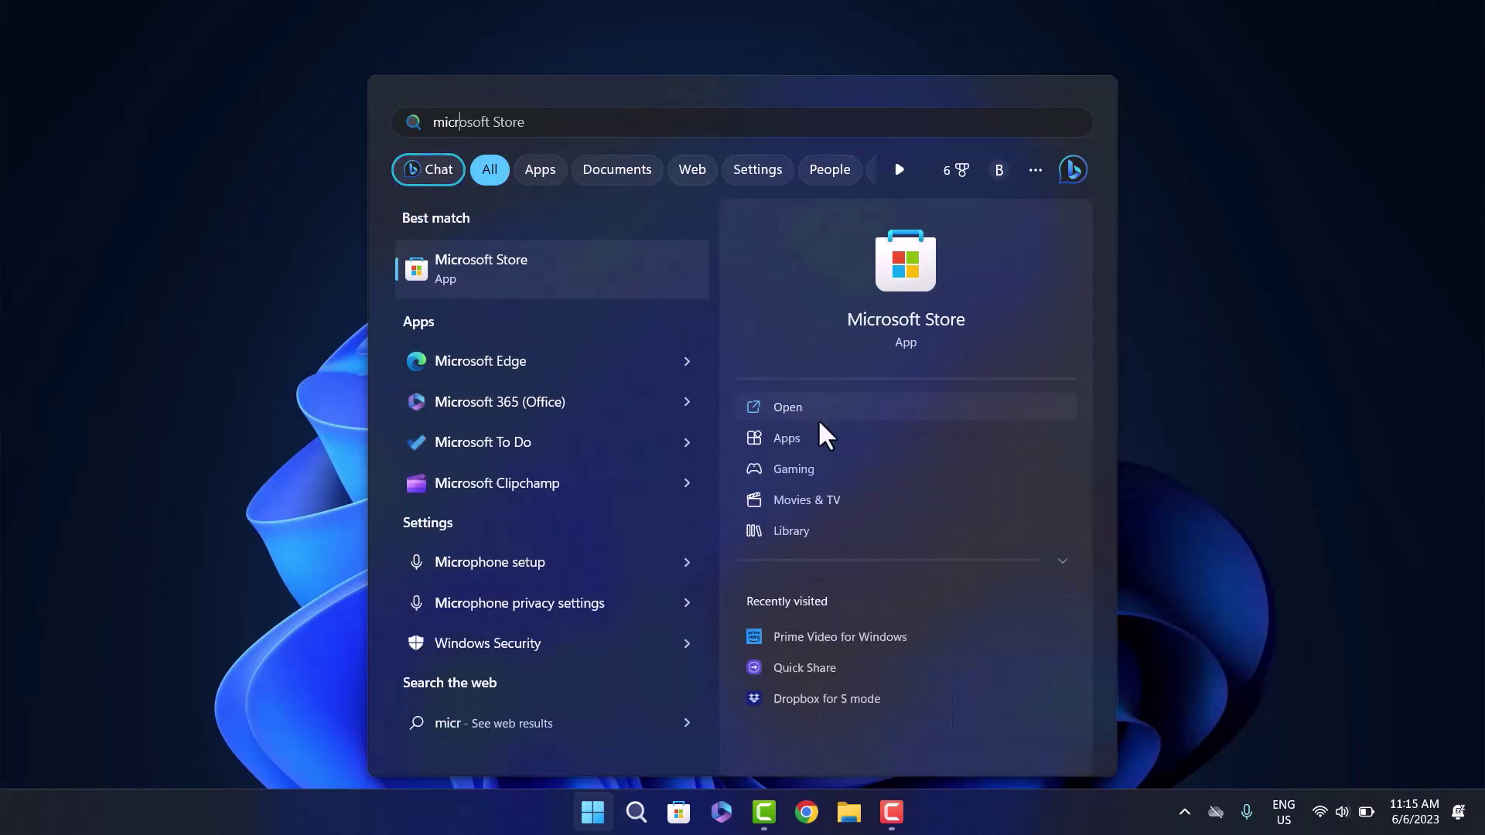
click(820, 415)
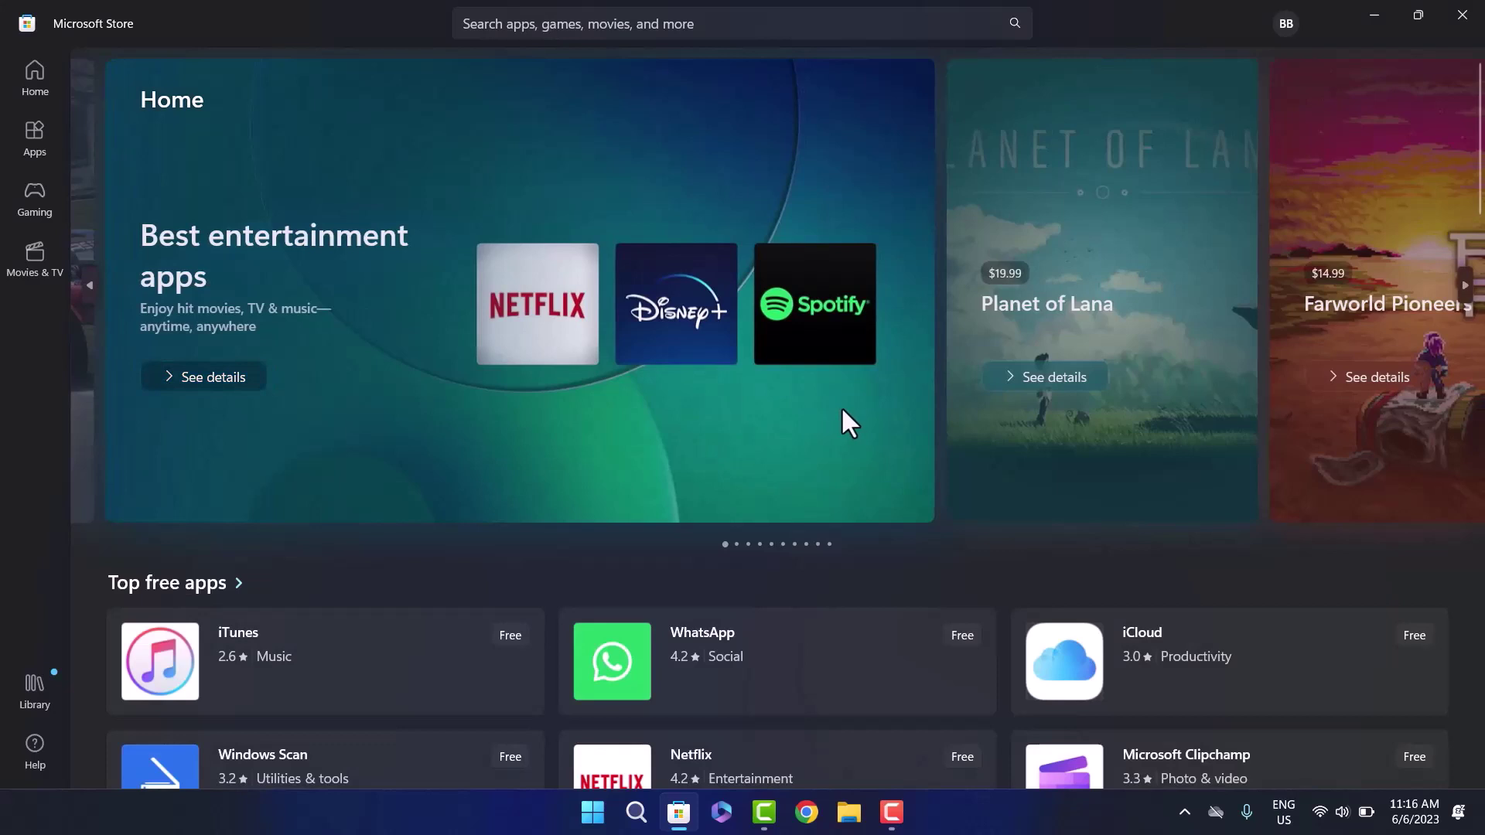
Search the Store catalog for 'amazon prime'.
click(766, 21)
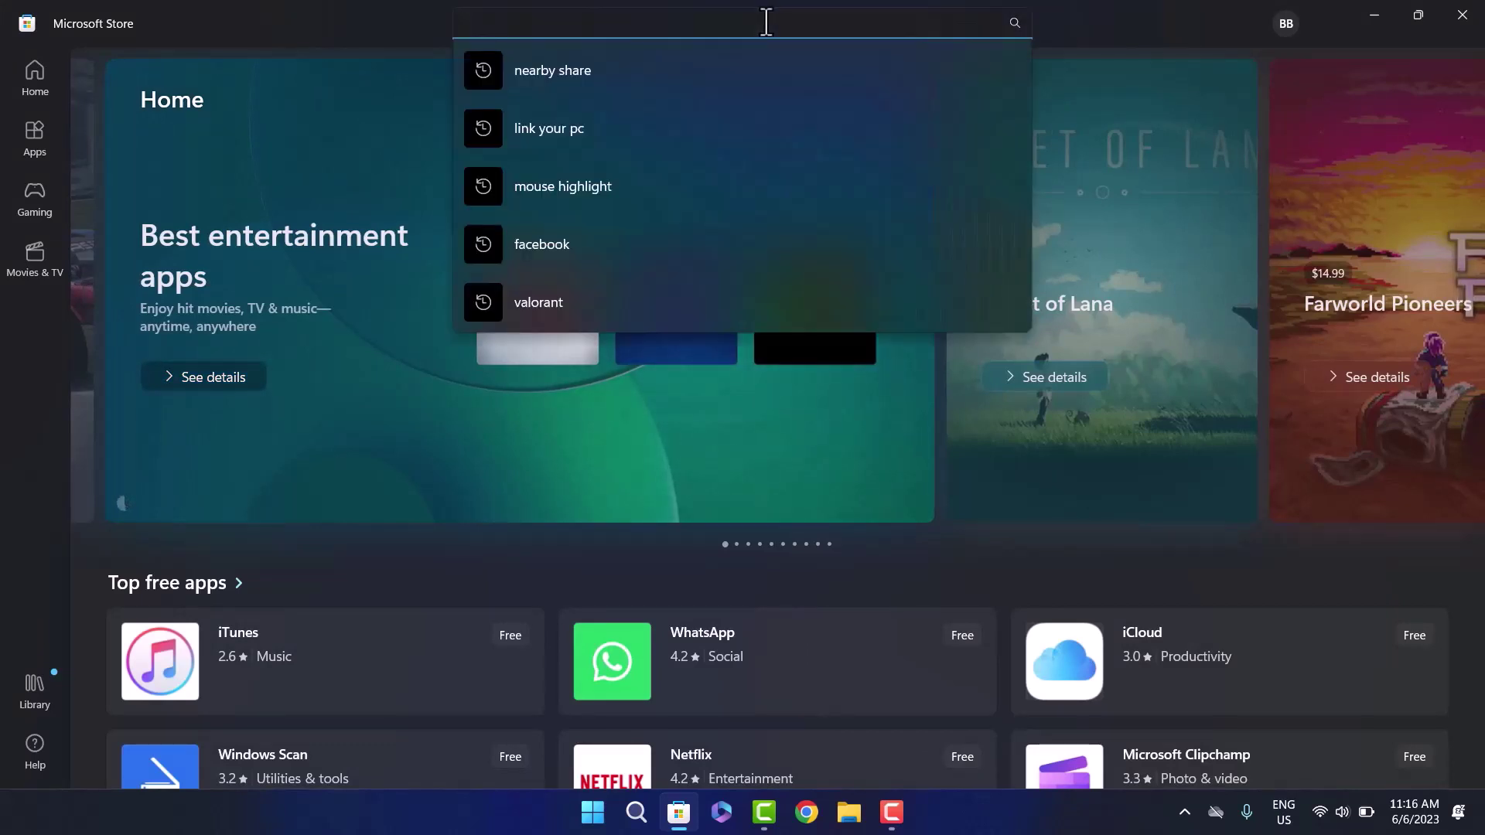
text(amazon p)
text(rime)
key(Return)
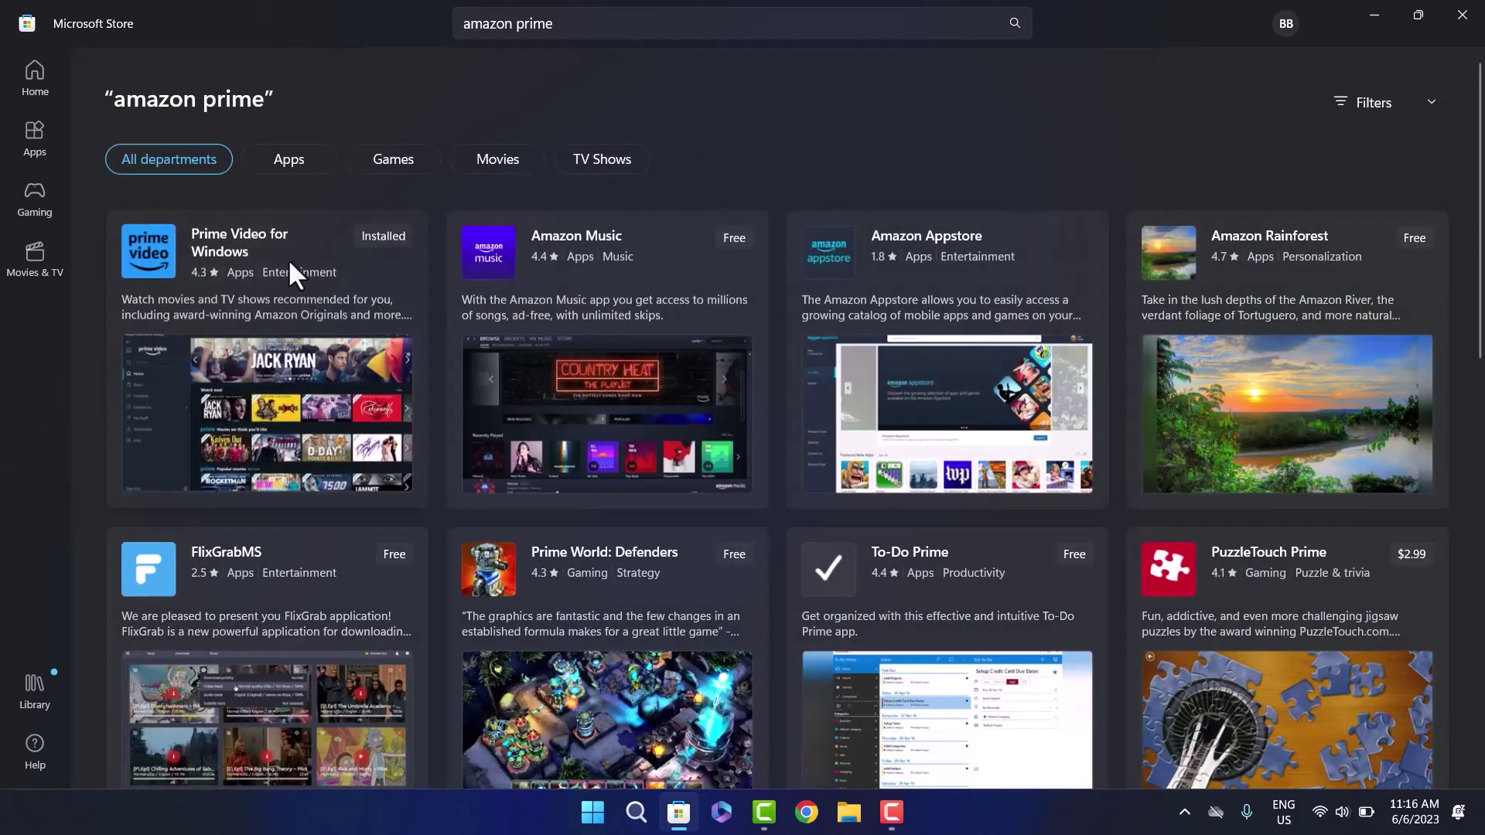
Open the Prime Video for Windows product page from the search results.
click(244, 244)
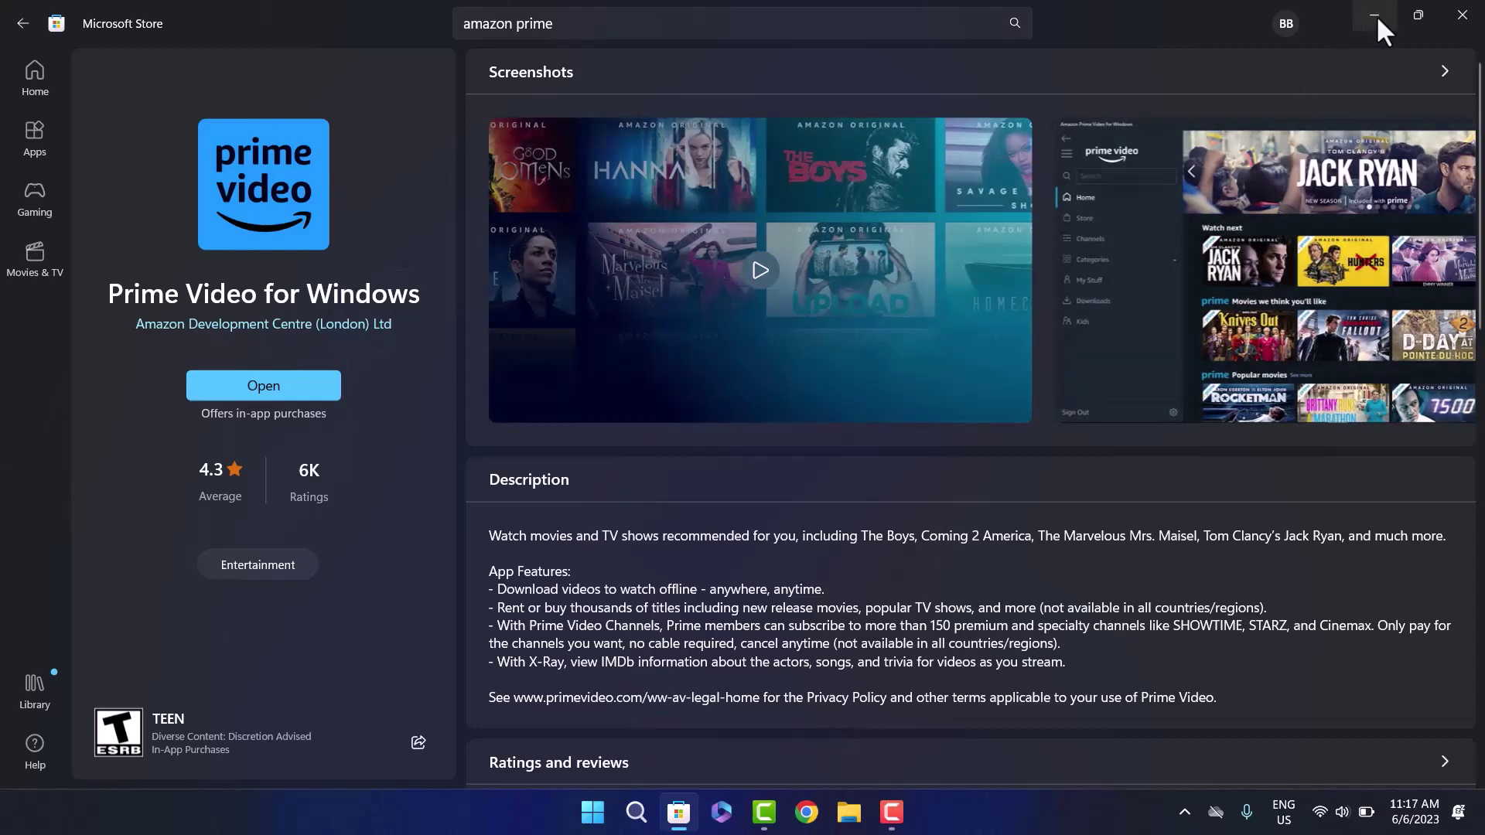
click(1374, 15)
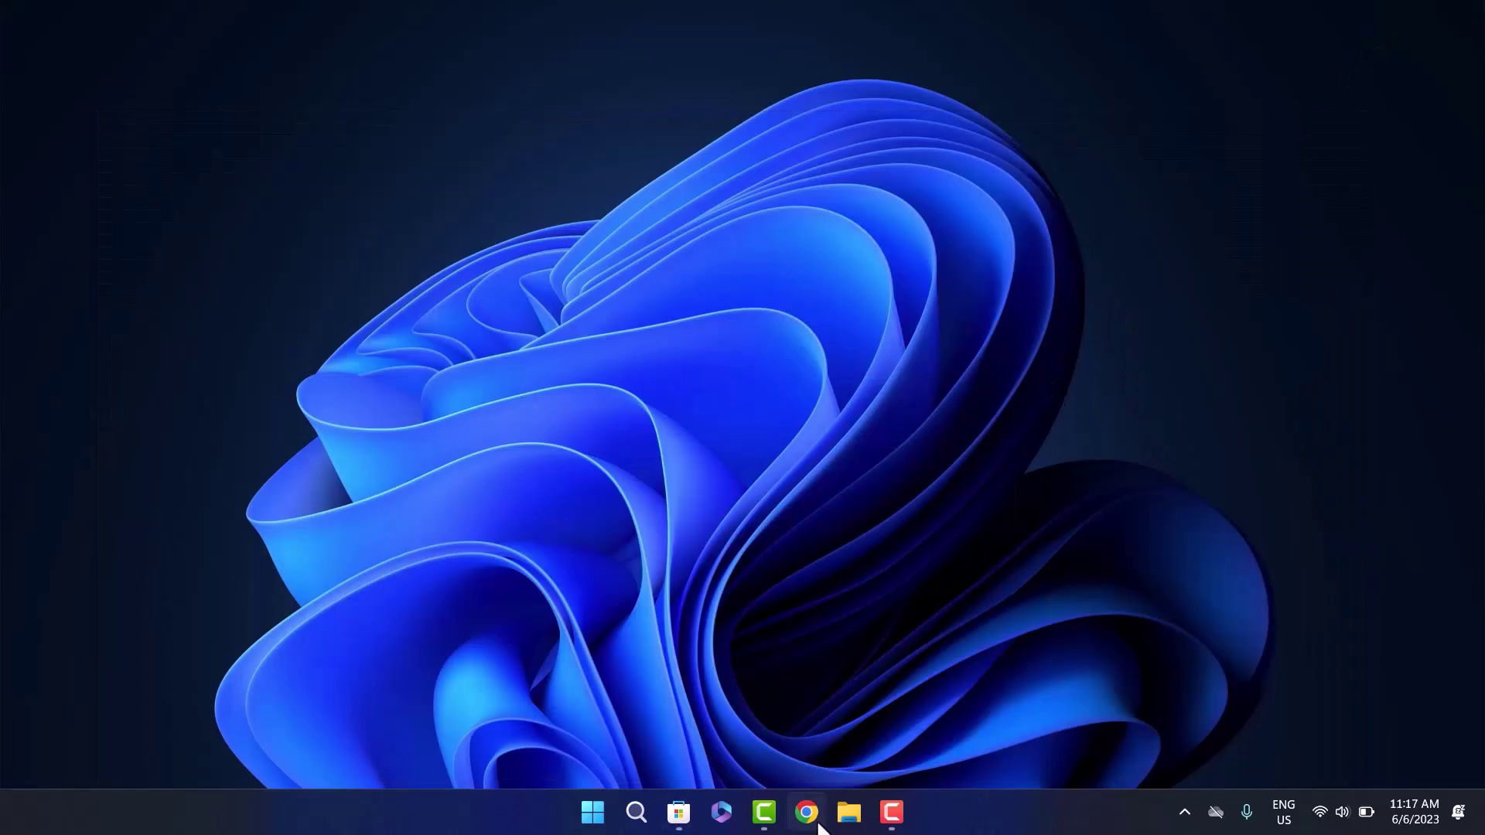
click(675, 809)
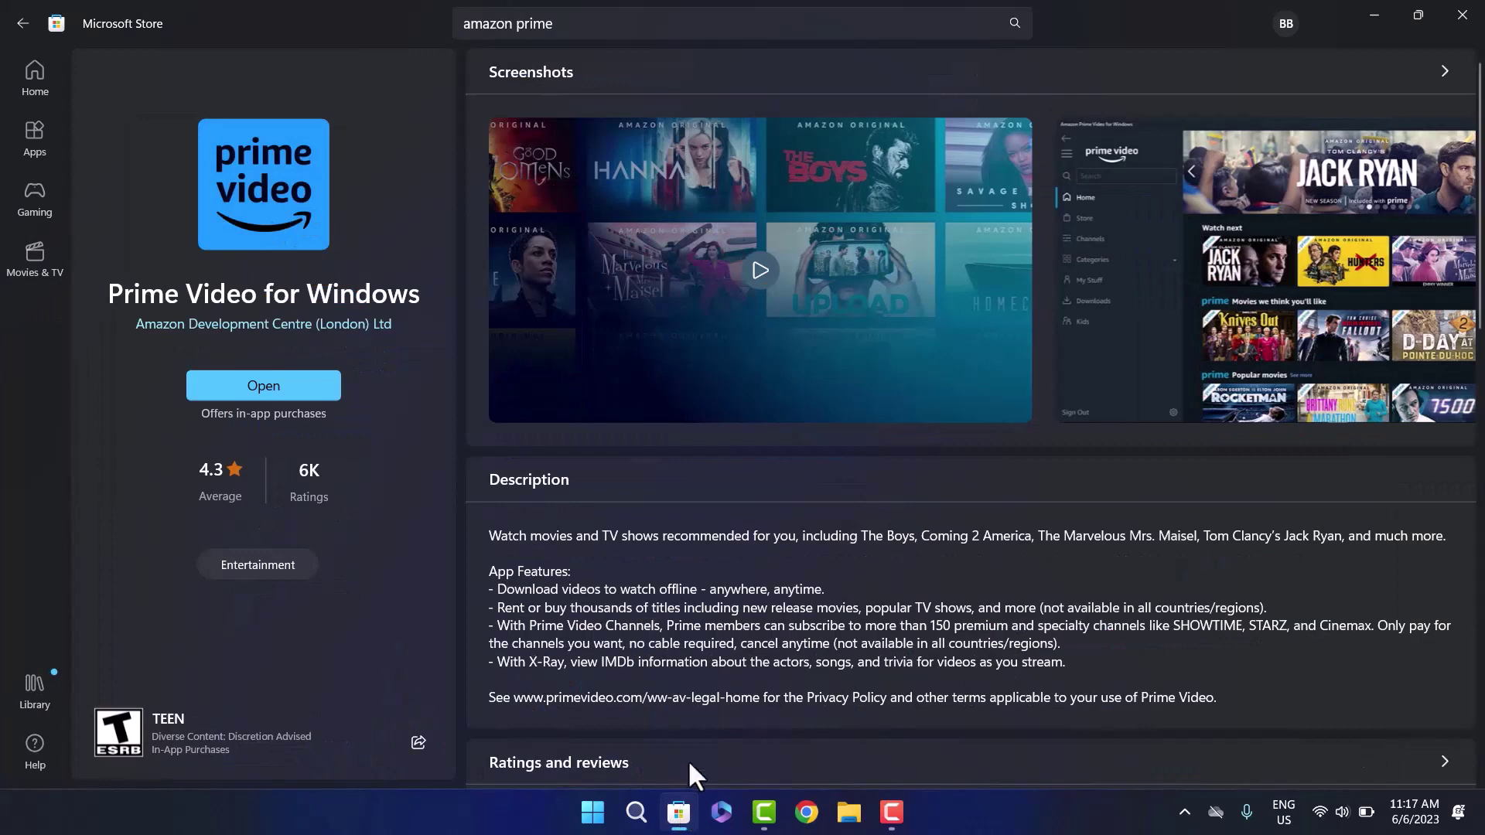